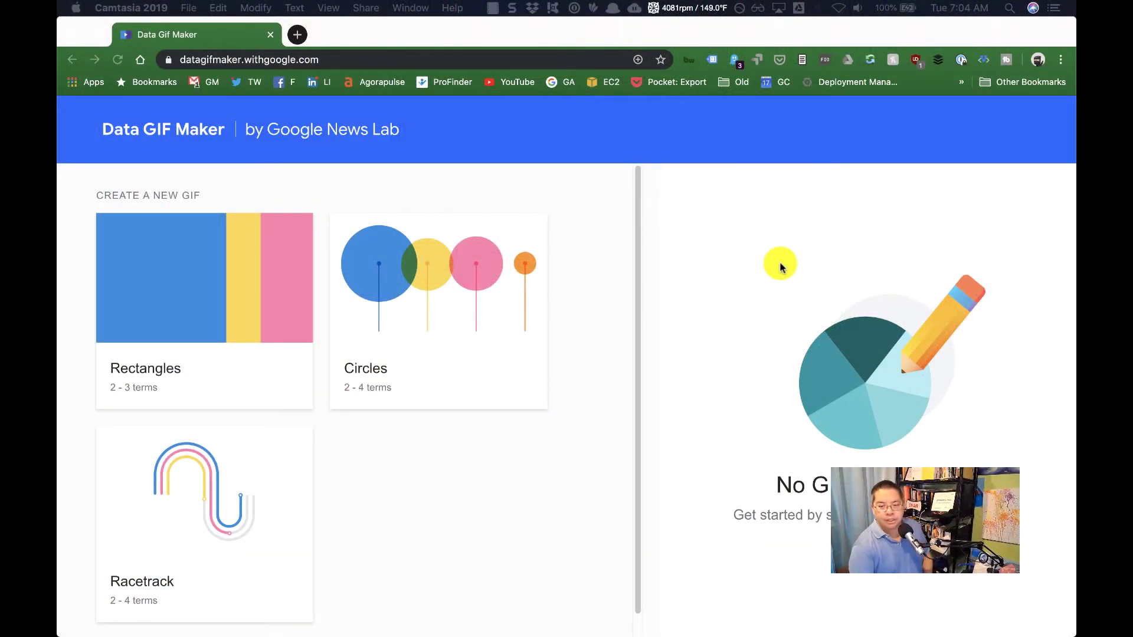
In the browser, start a Circles template GIF and title it 'Voting Illustration'
click(500, 517)
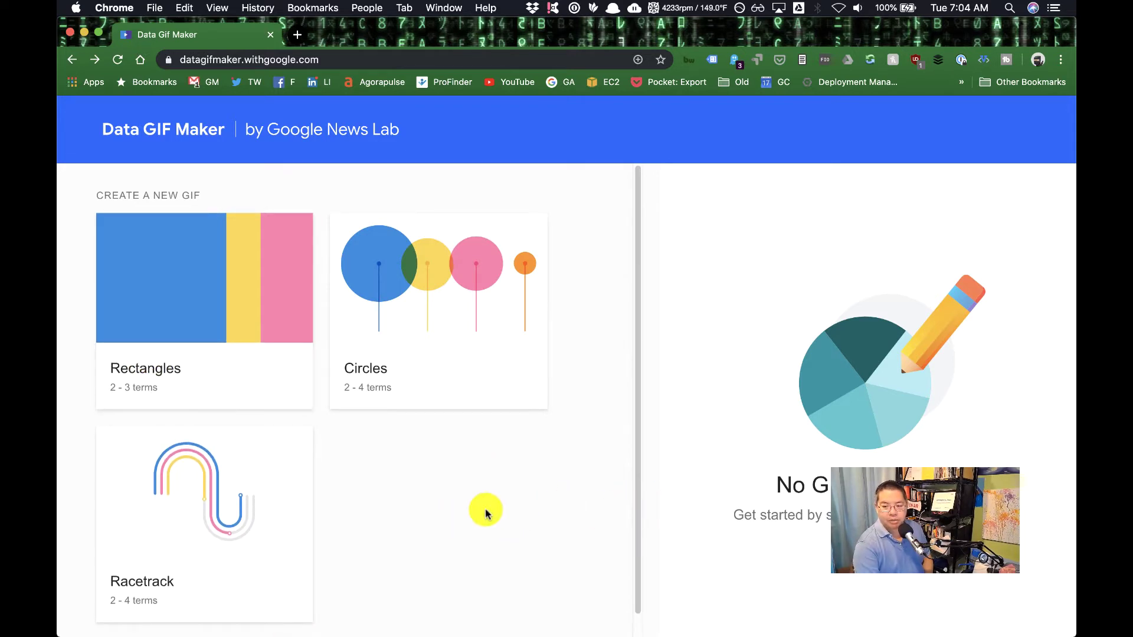
click(434, 352)
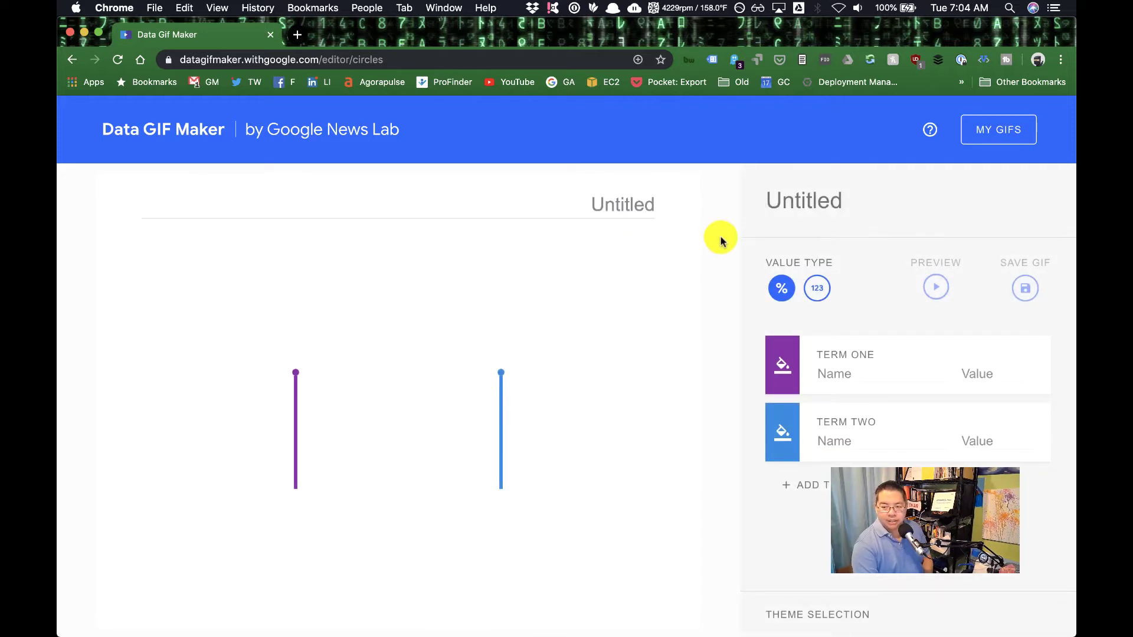
click(800, 205)
text(Voting)
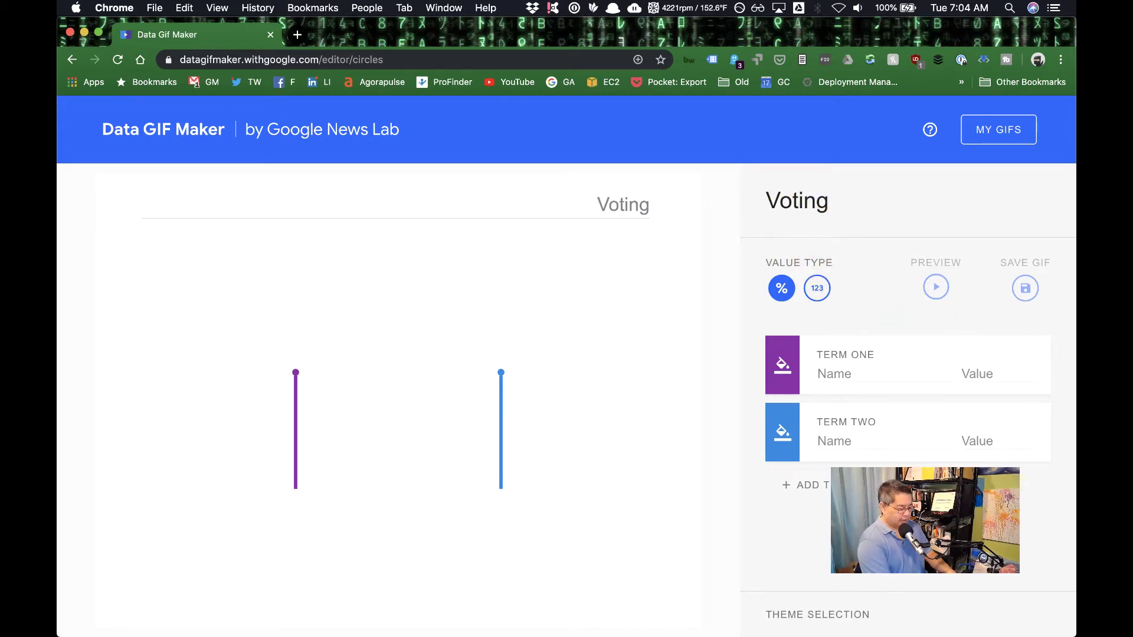
text(Illustrrat)
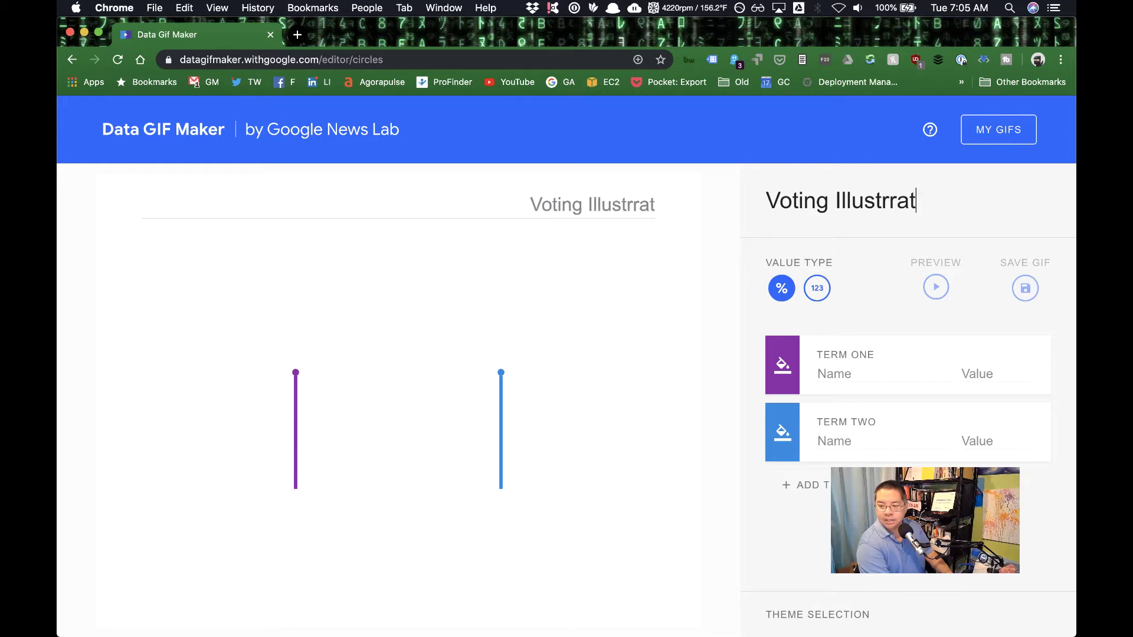
key(BackSpace)
key(BackSpace)
key(BackSpace)
text(ation)
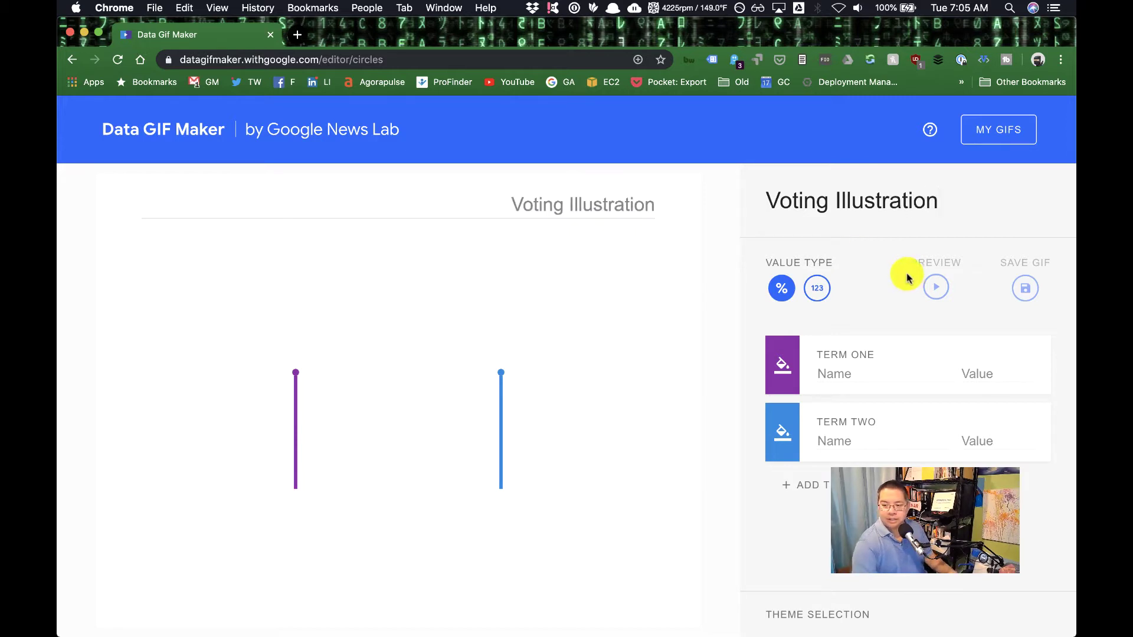
Make Term One red, named 'People who vote' with value 5
click(783, 372)
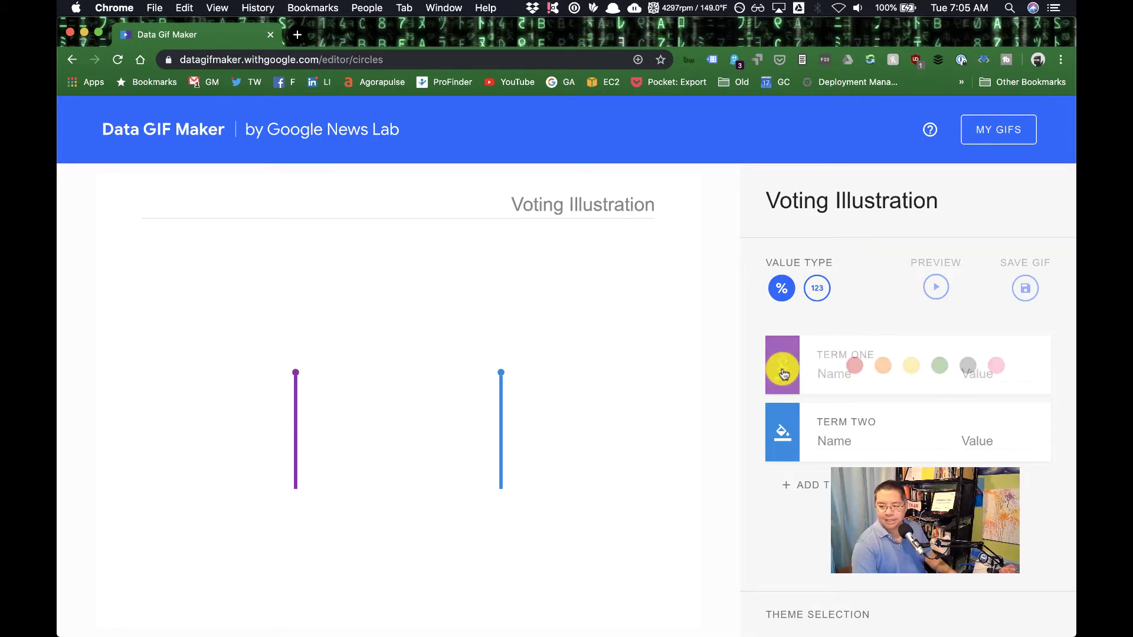
click(853, 364)
click(851, 373)
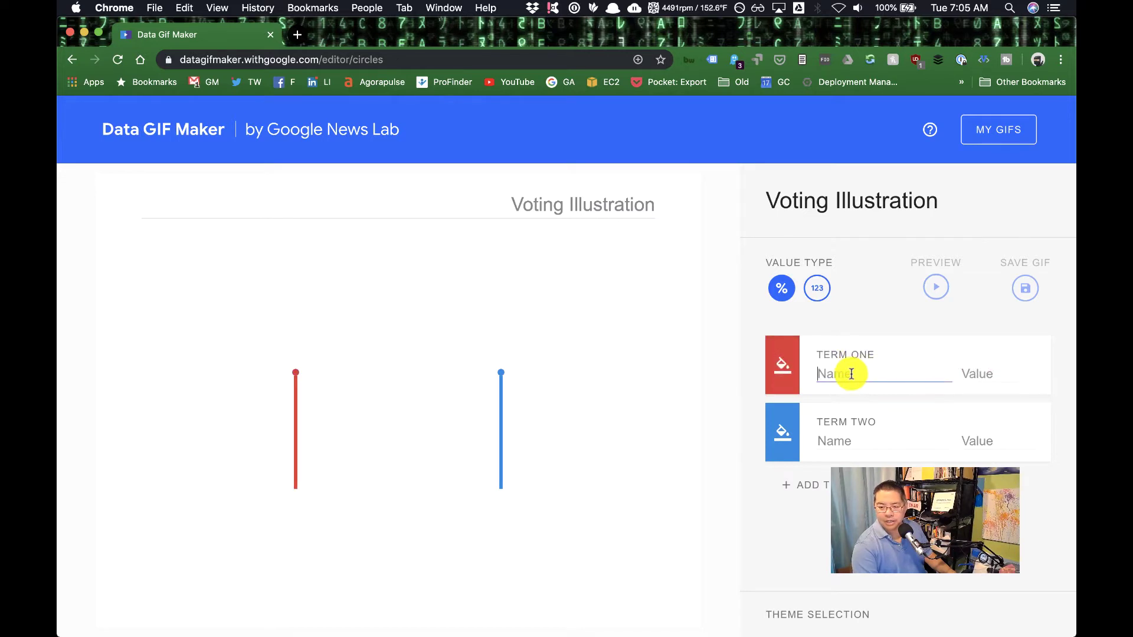
text(People who vote)
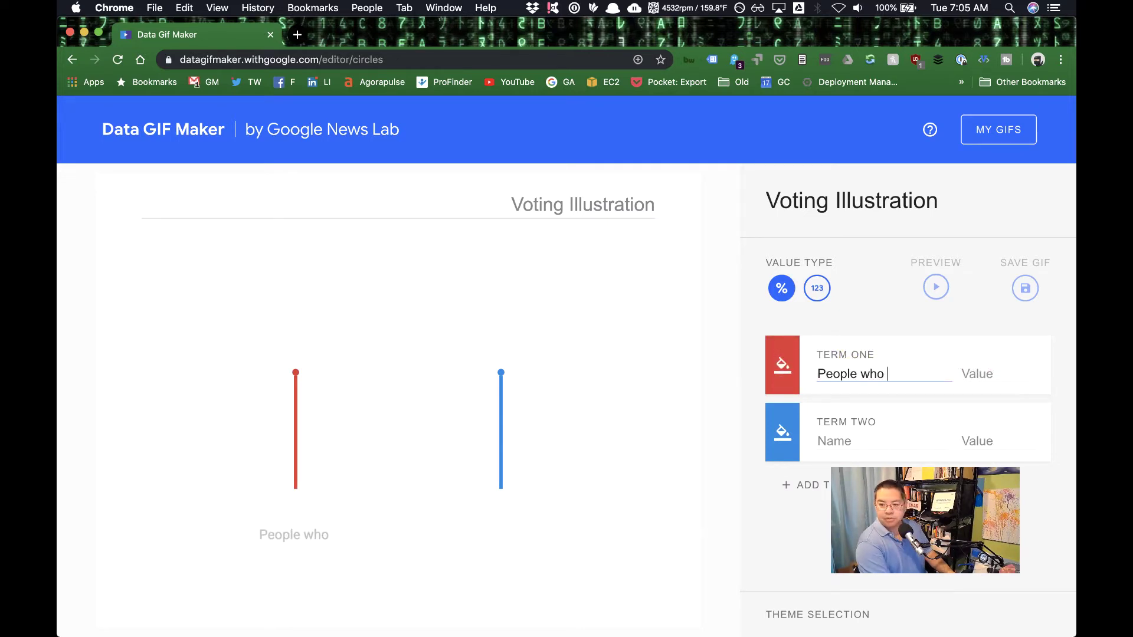
click(988, 372)
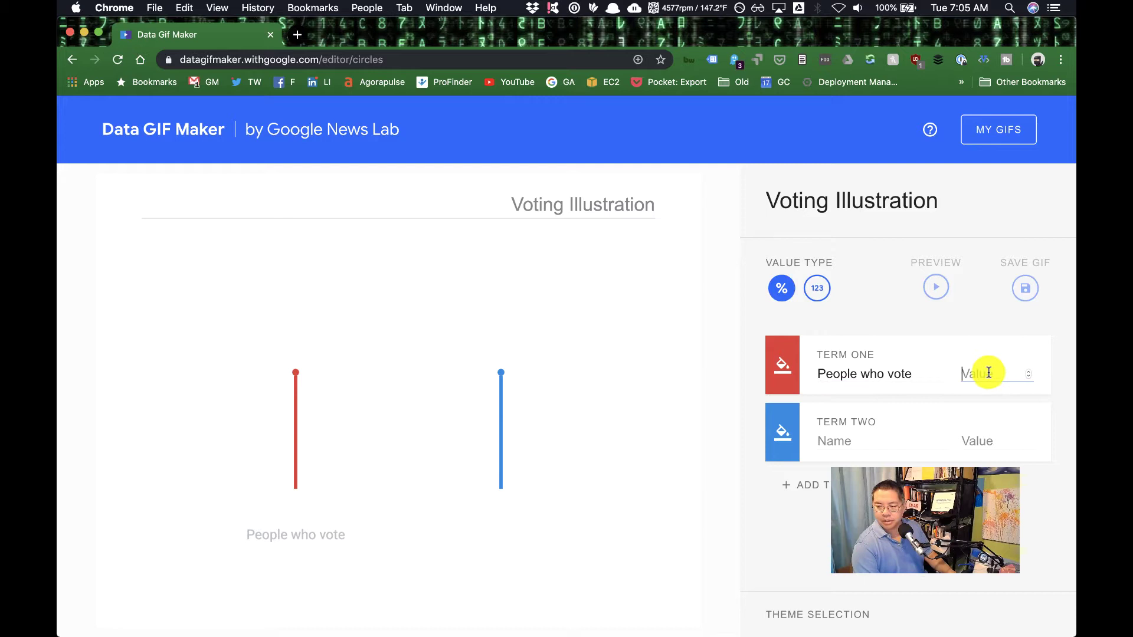
text(5)
Set Term Two to 'People who complain on Facebook' 100 and add a third term 'People who run for office' 1
click(852, 436)
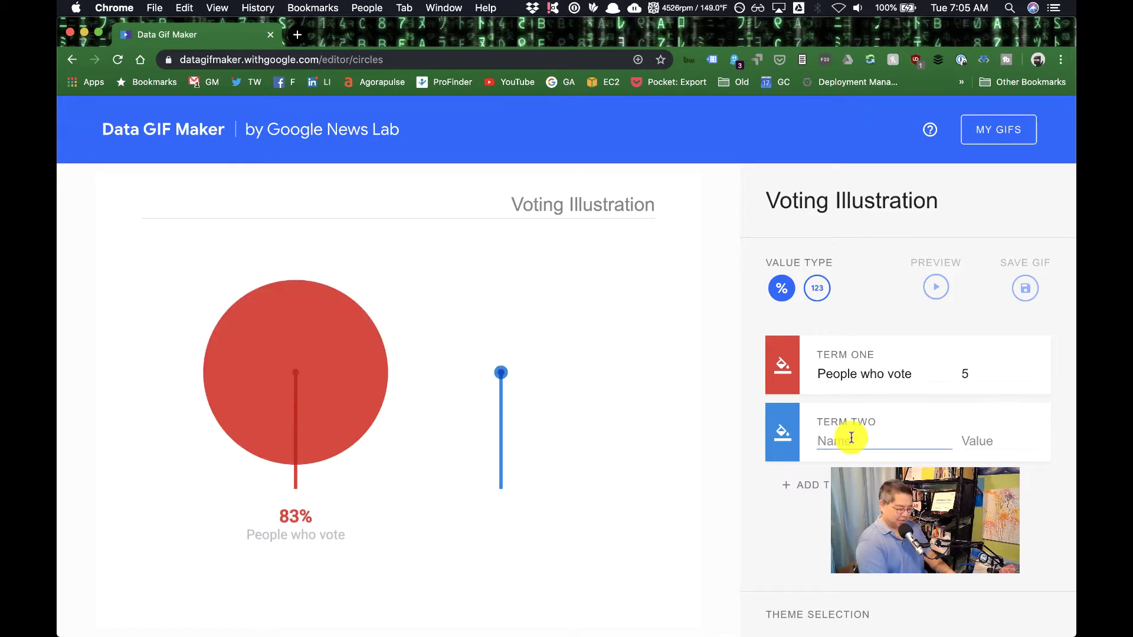
text(People who )
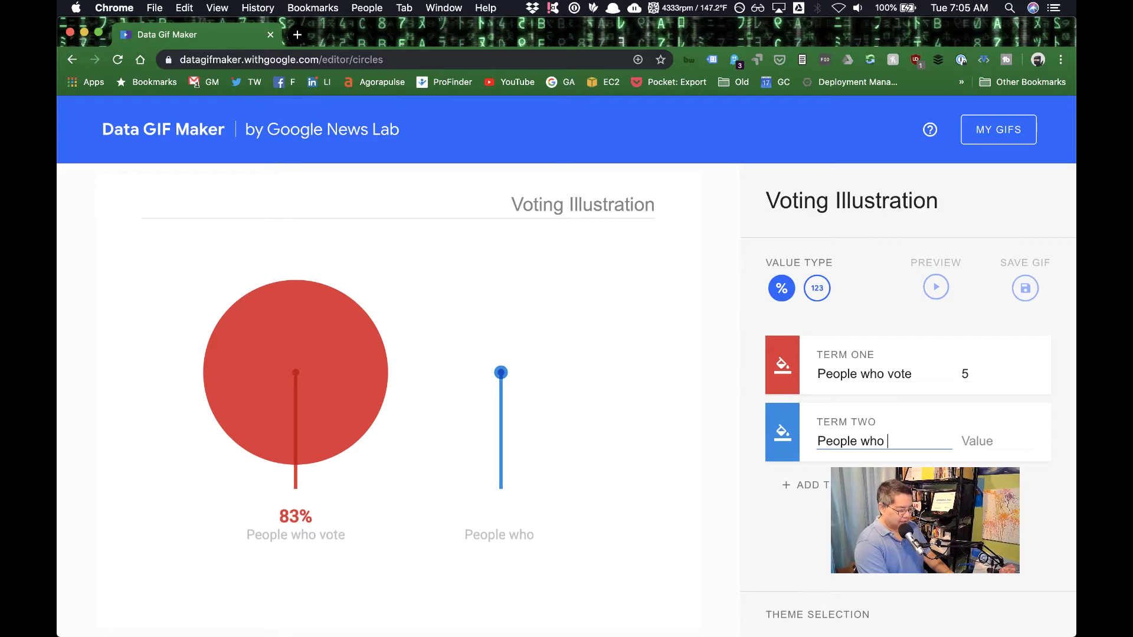
text(com)
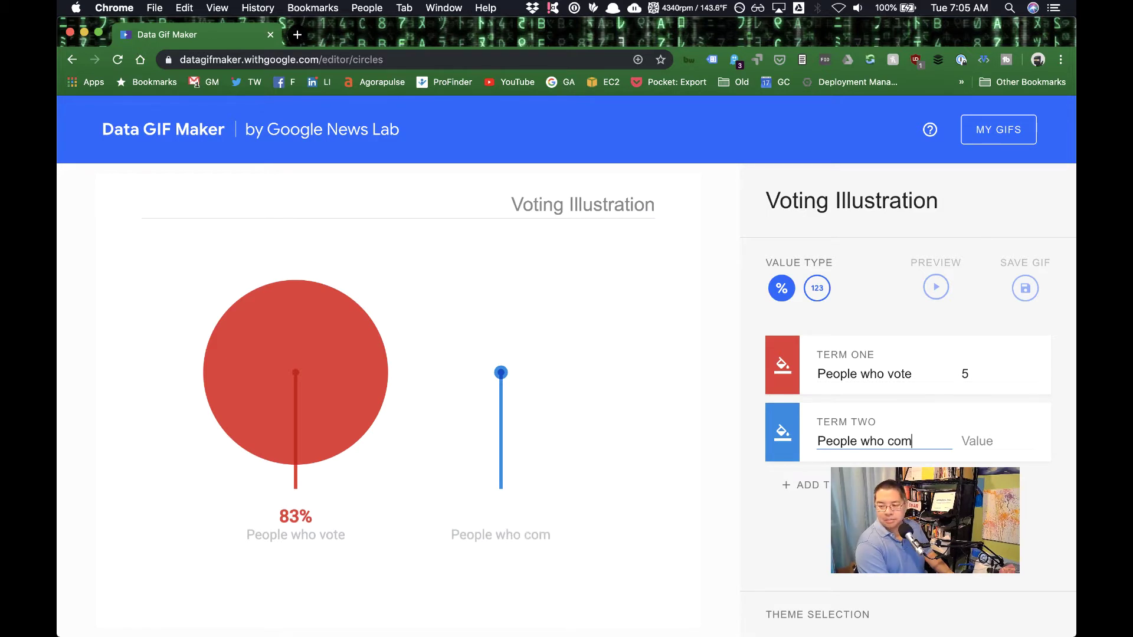
text(plain on Facebook)
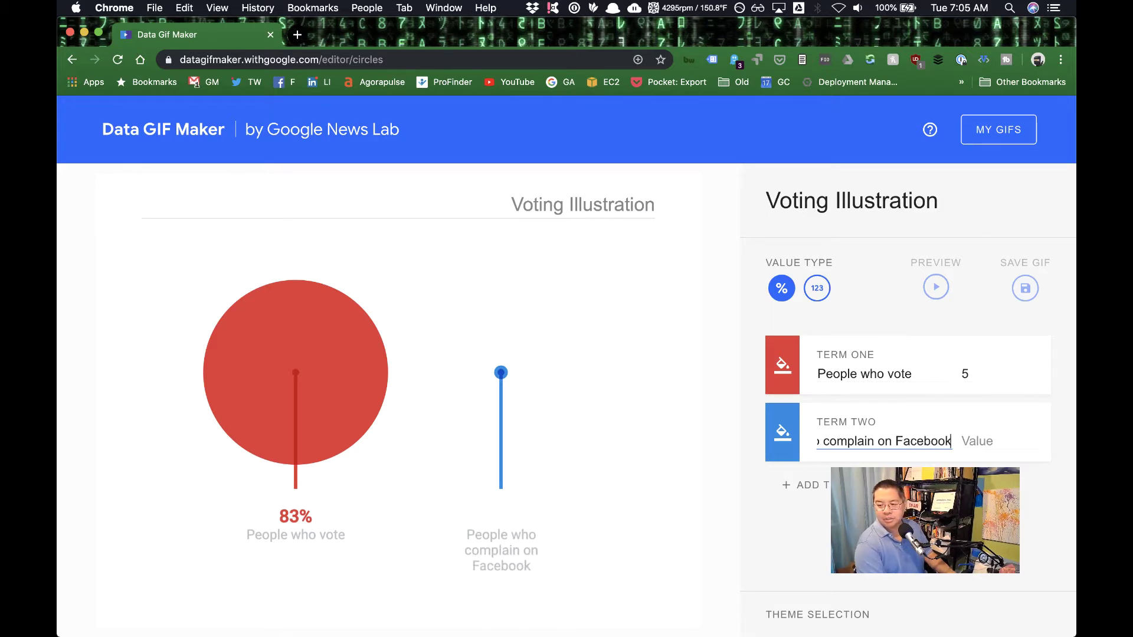
key(Tab)
text(100)
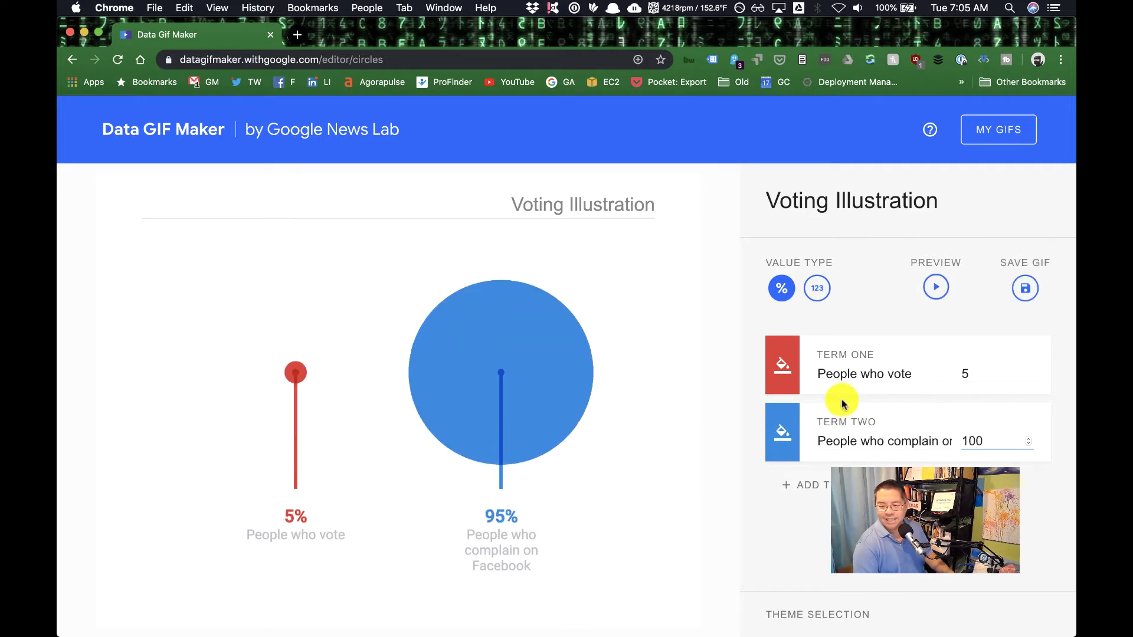
click(825, 488)
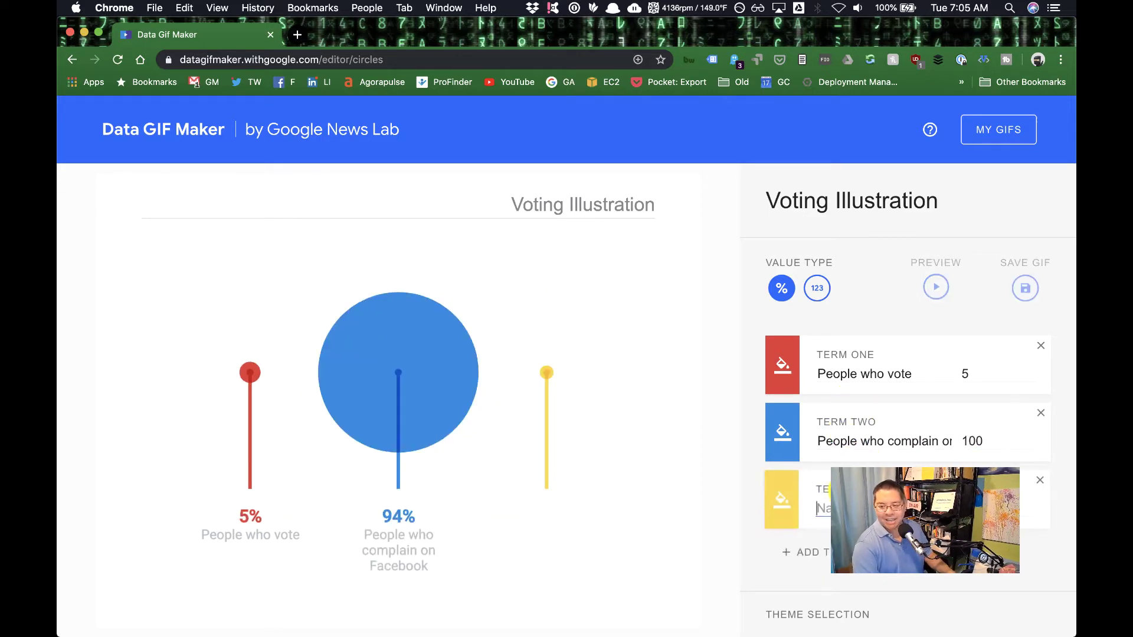
text(People who run fio)
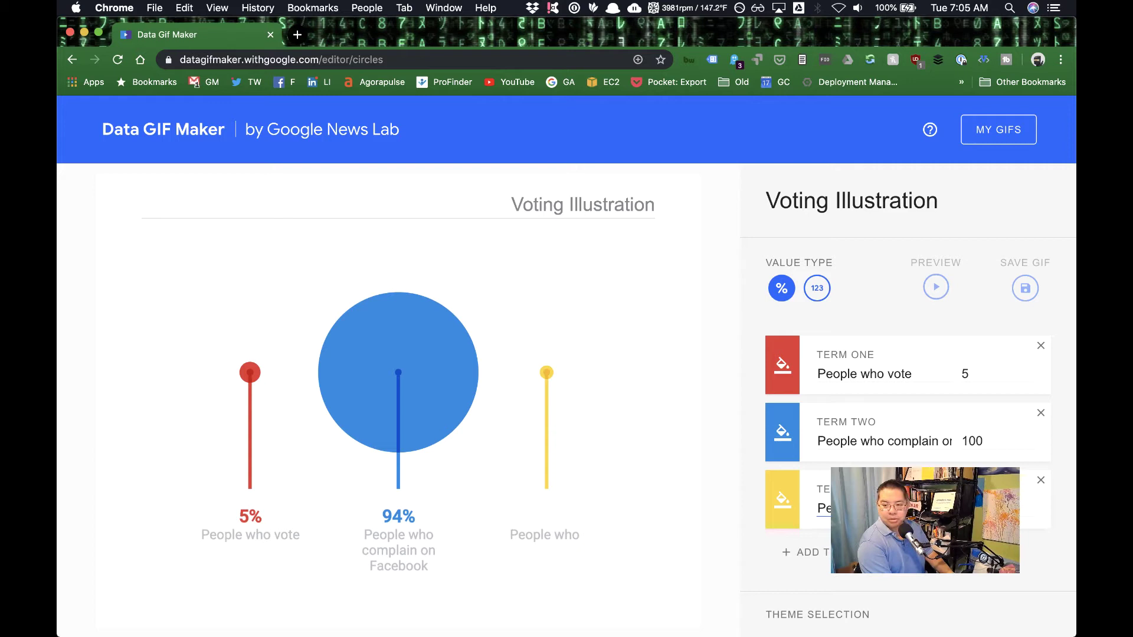
key(BackSpace)
key(BackSpace)
key(BackSpace)
text(for)
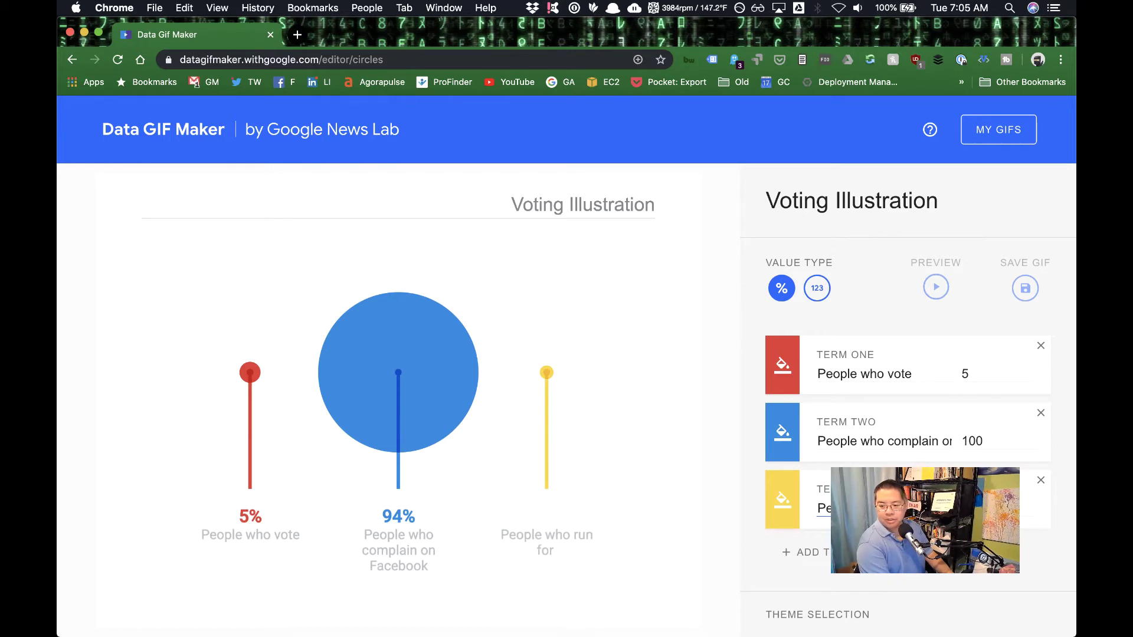
text( office)
key(Tab)
text(1)
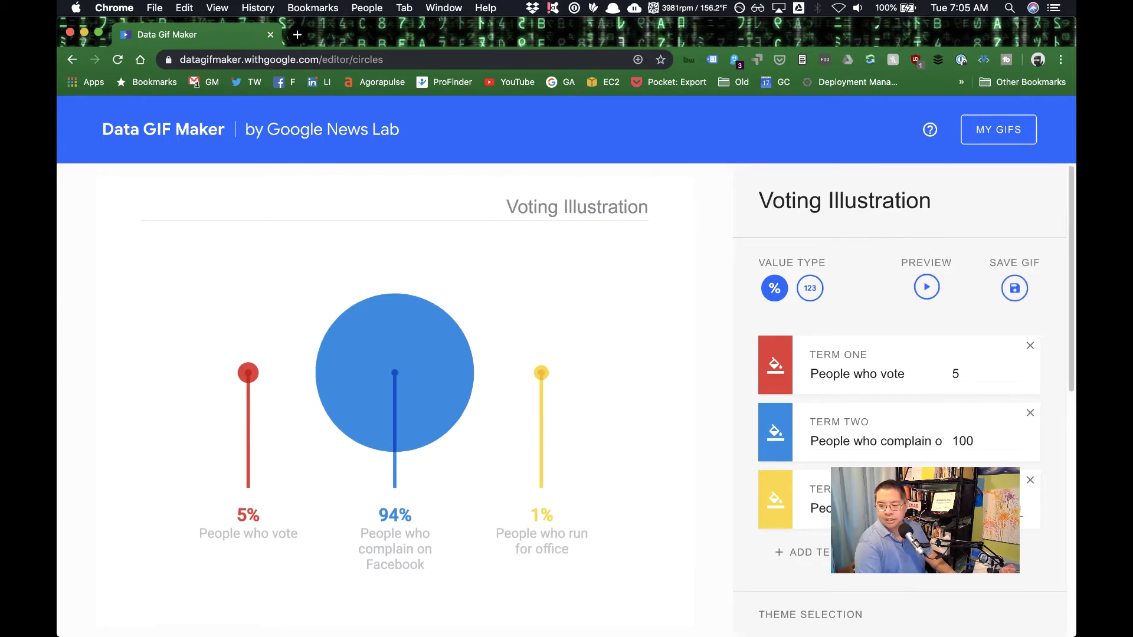
click(795, 388)
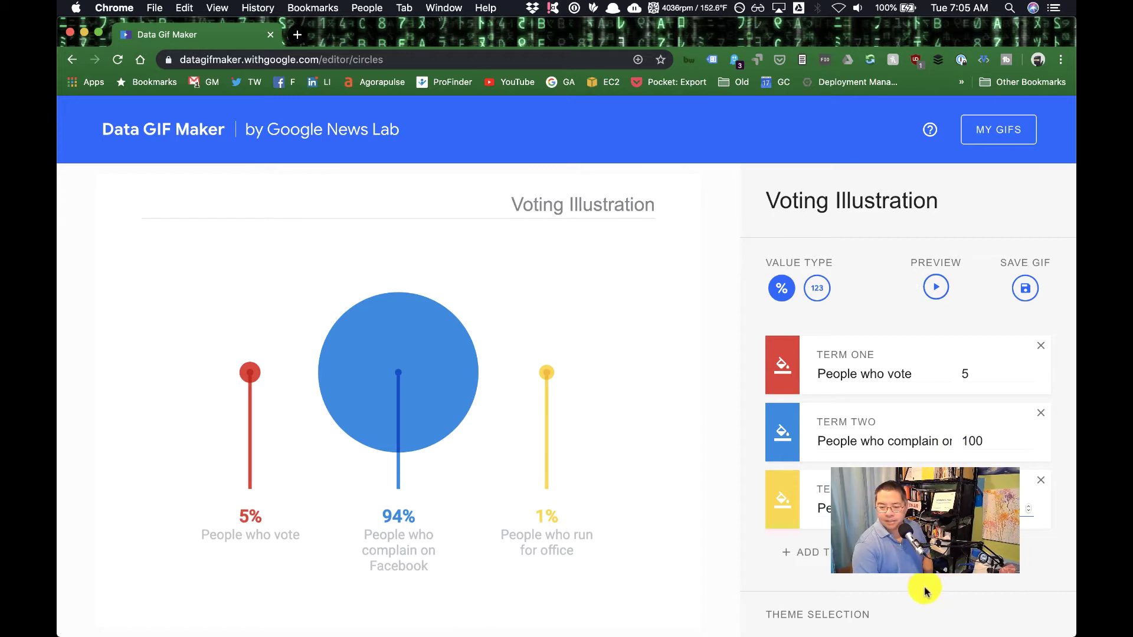
Preview the Voting Illustration animation and save the GIF in high quality
scroll(837, 623, down, 3)
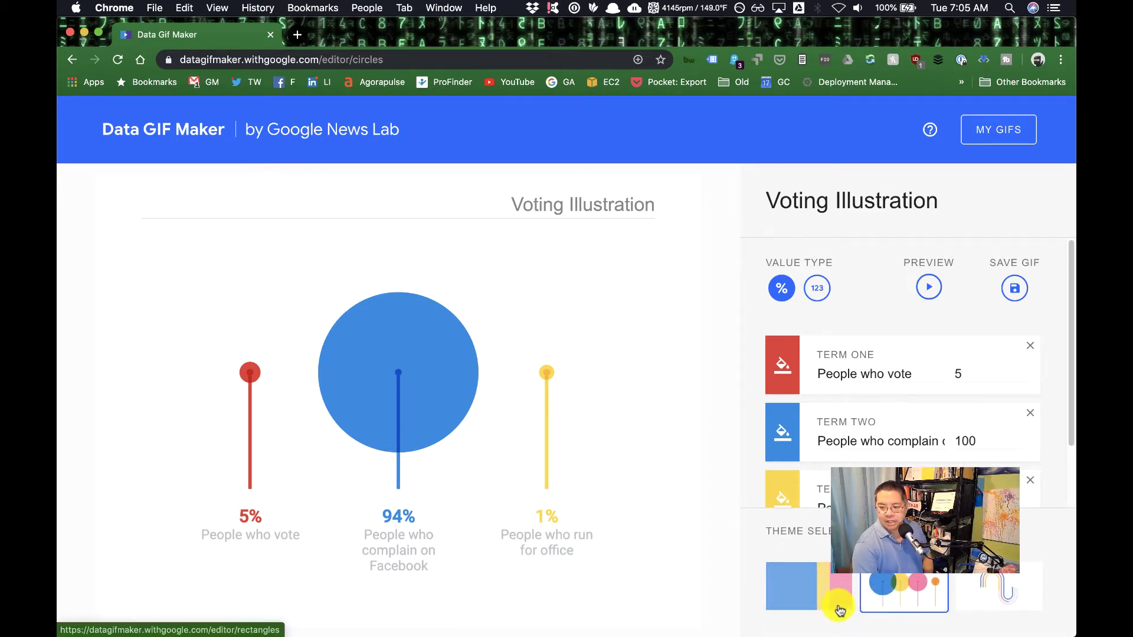
scroll(837, 590, up, 3)
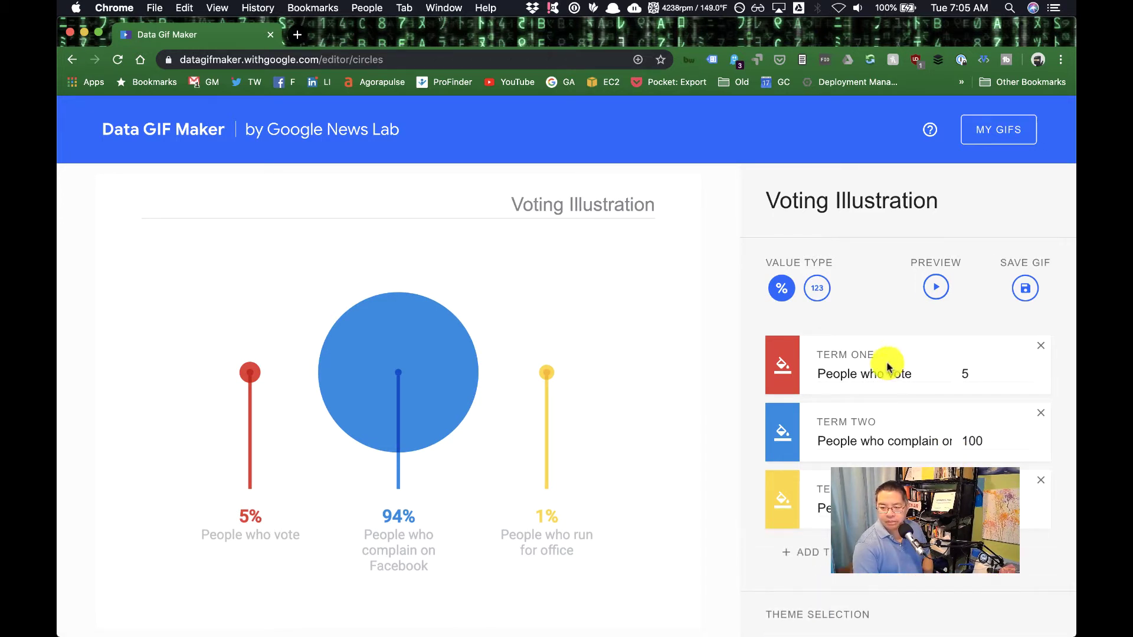
click(936, 286)
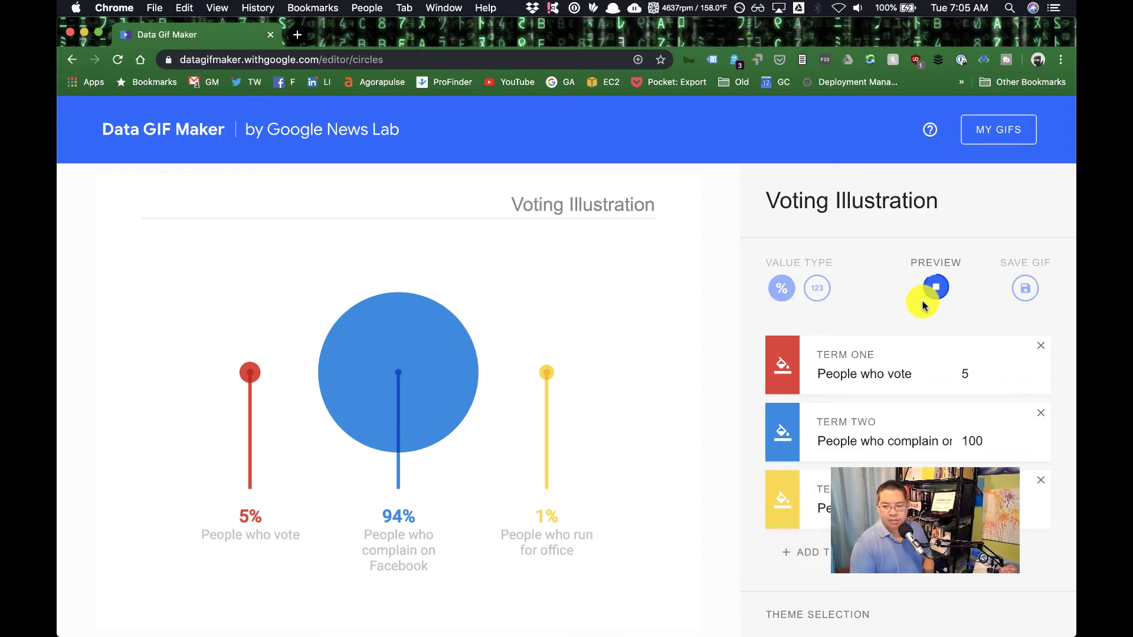
click(1021, 287)
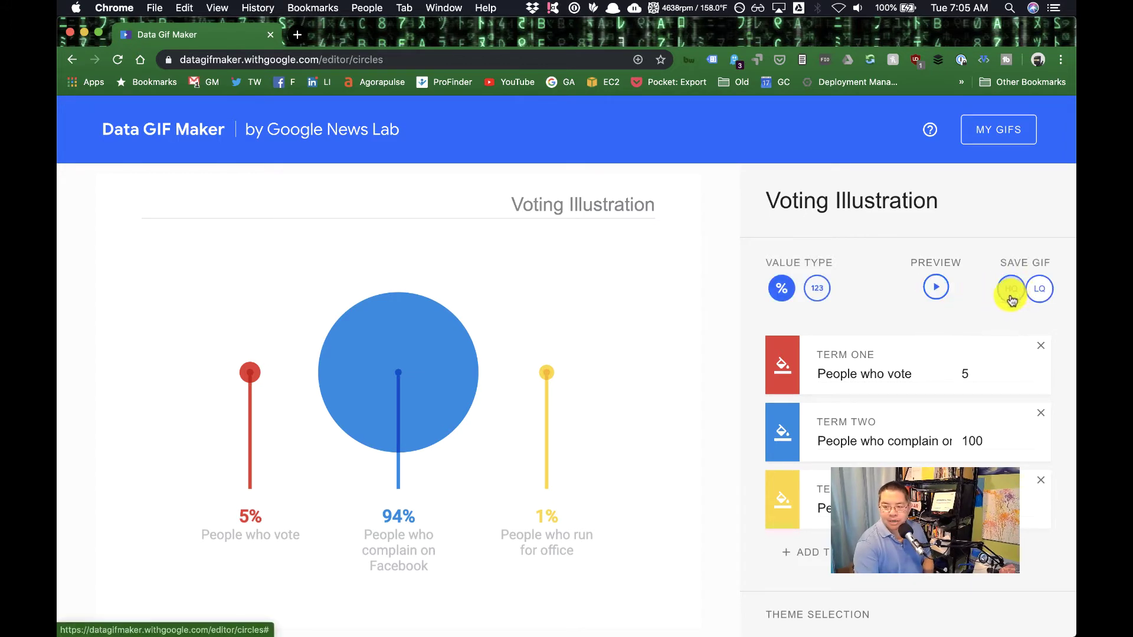
click(1009, 293)
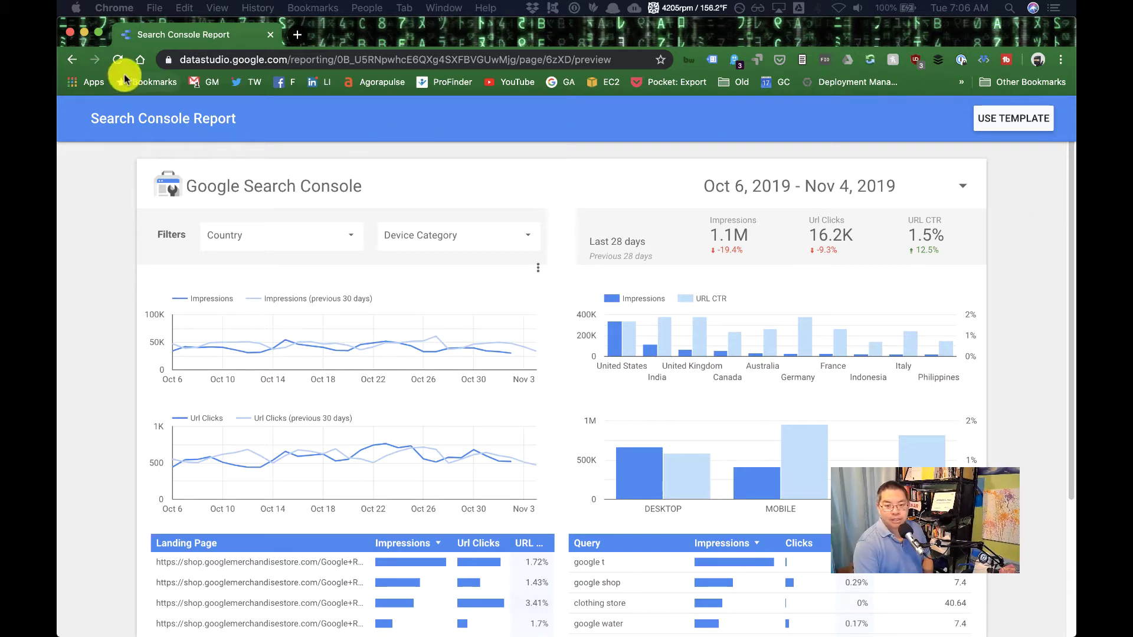
Return to the report list, open My Favorite Style of Data Studio Report, and put it in edit mode
click(71, 60)
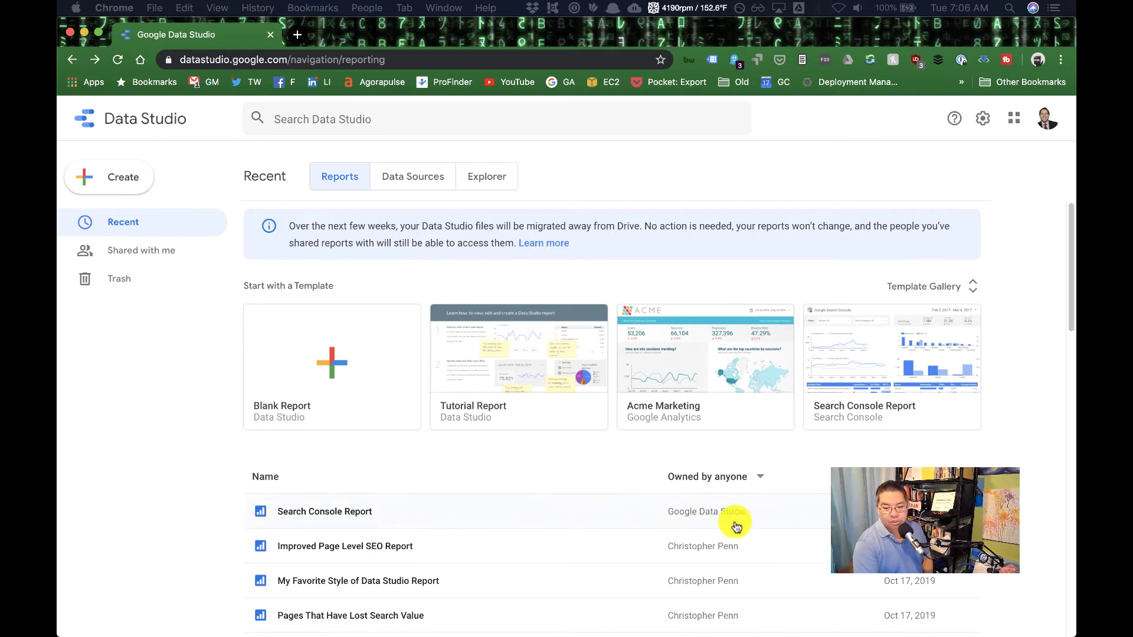
click(360, 581)
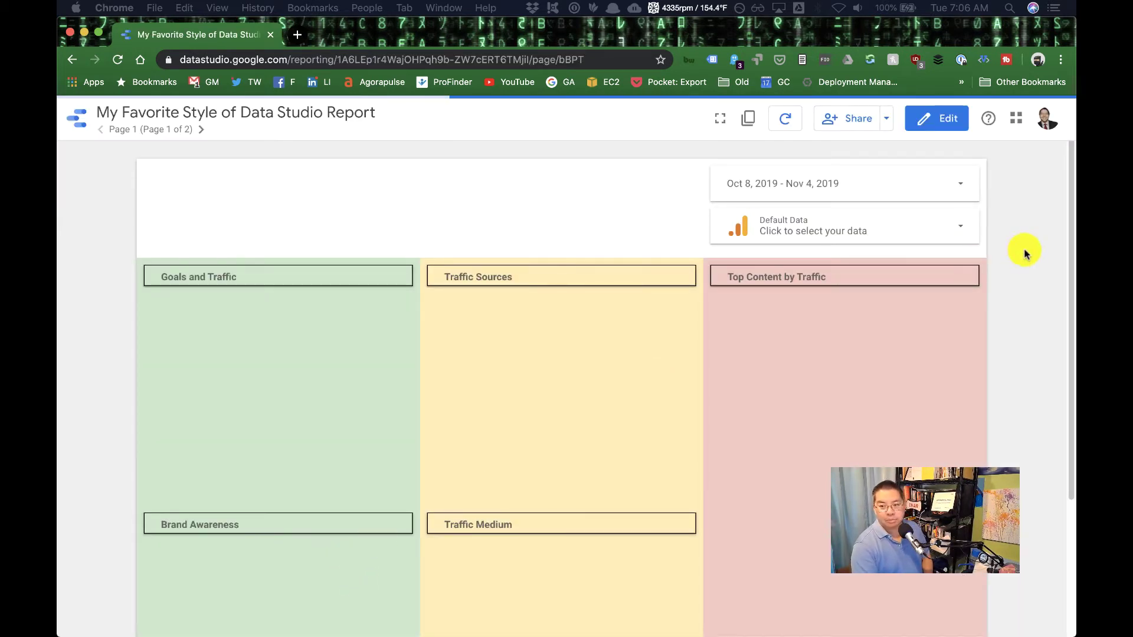
click(942, 123)
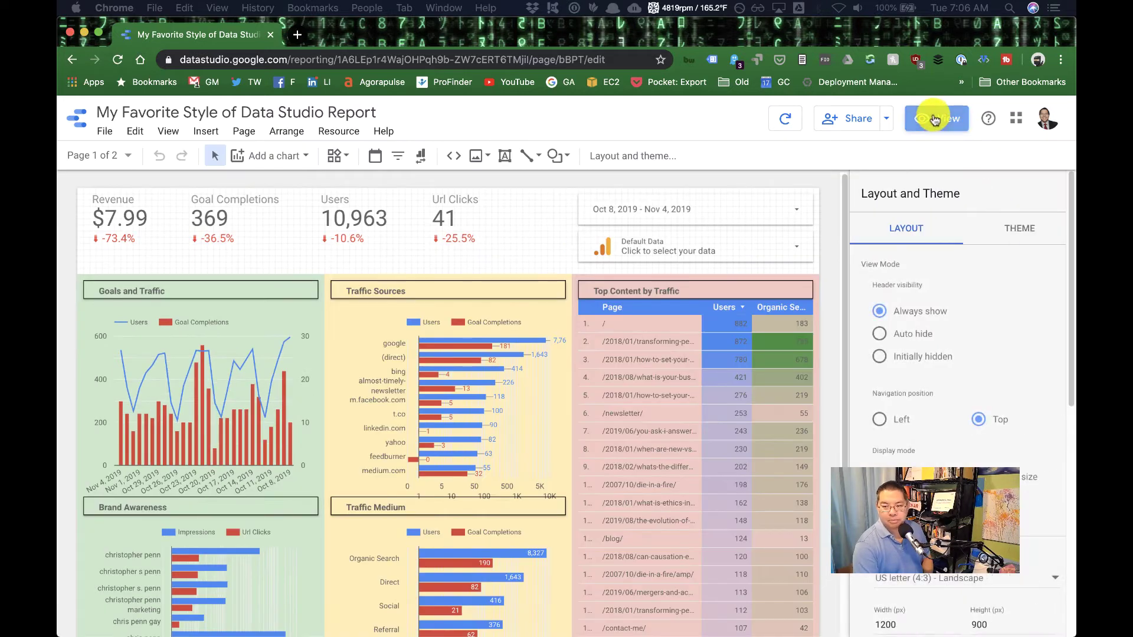
click(932, 118)
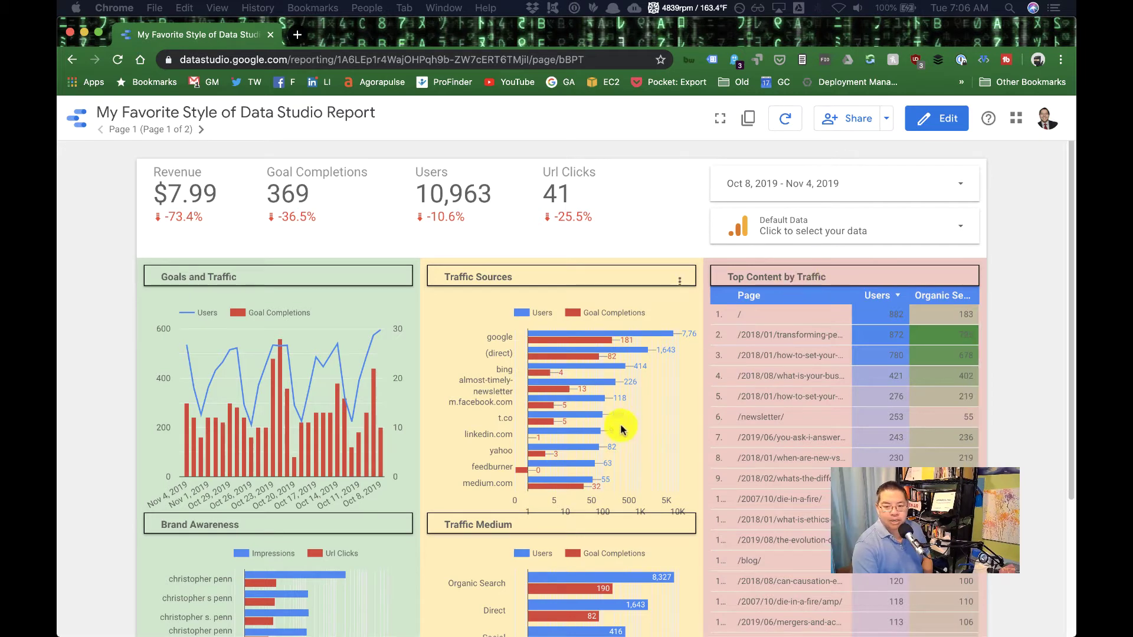
scroll(341, 551, down, 3)
scroll(245, 480, up, 3)
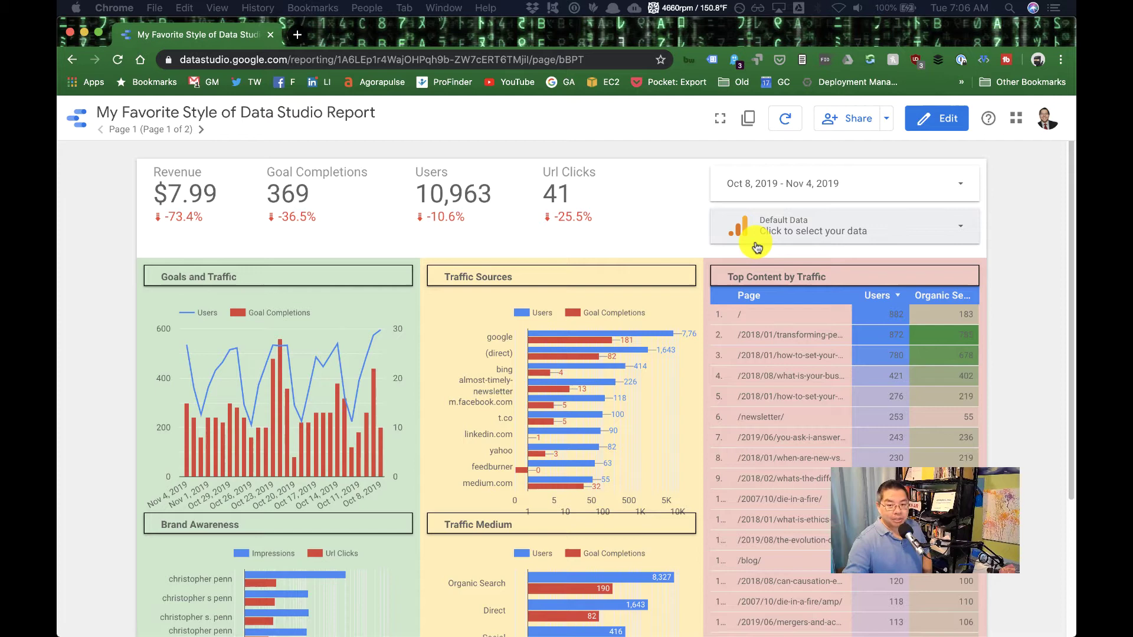
click(943, 115)
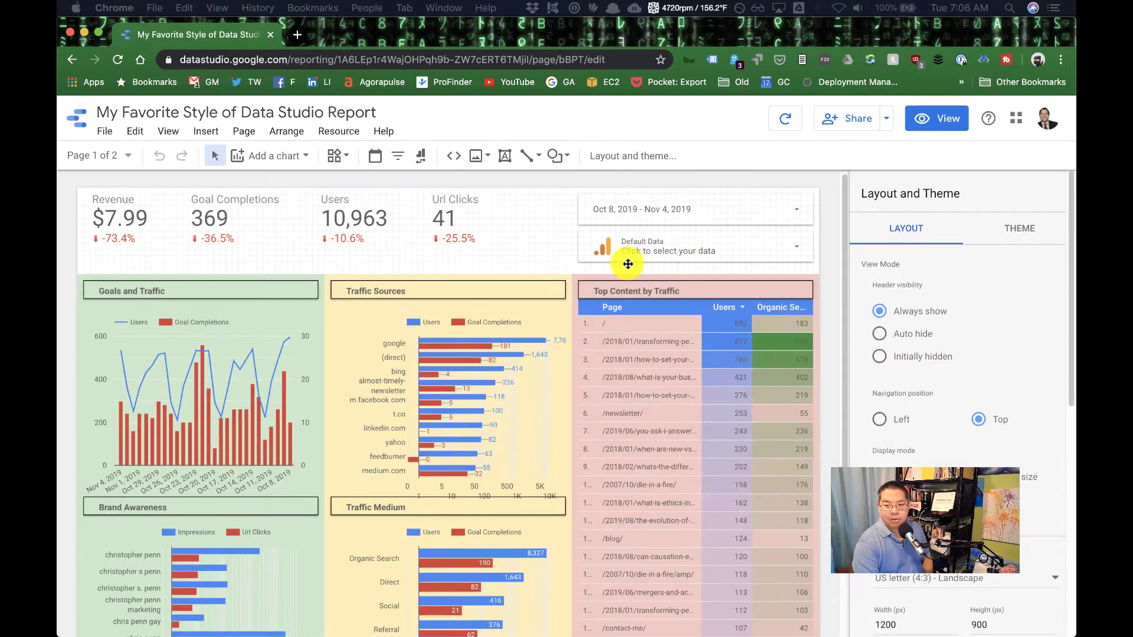
click(278, 157)
scroll(288, 295, down, 2)
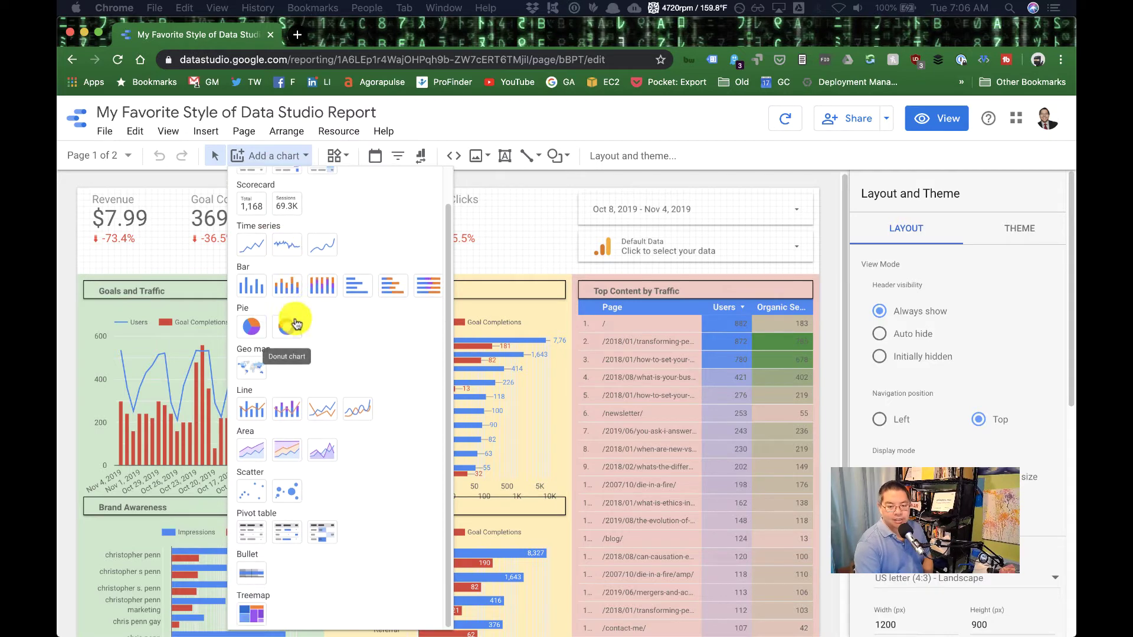
click(501, 215)
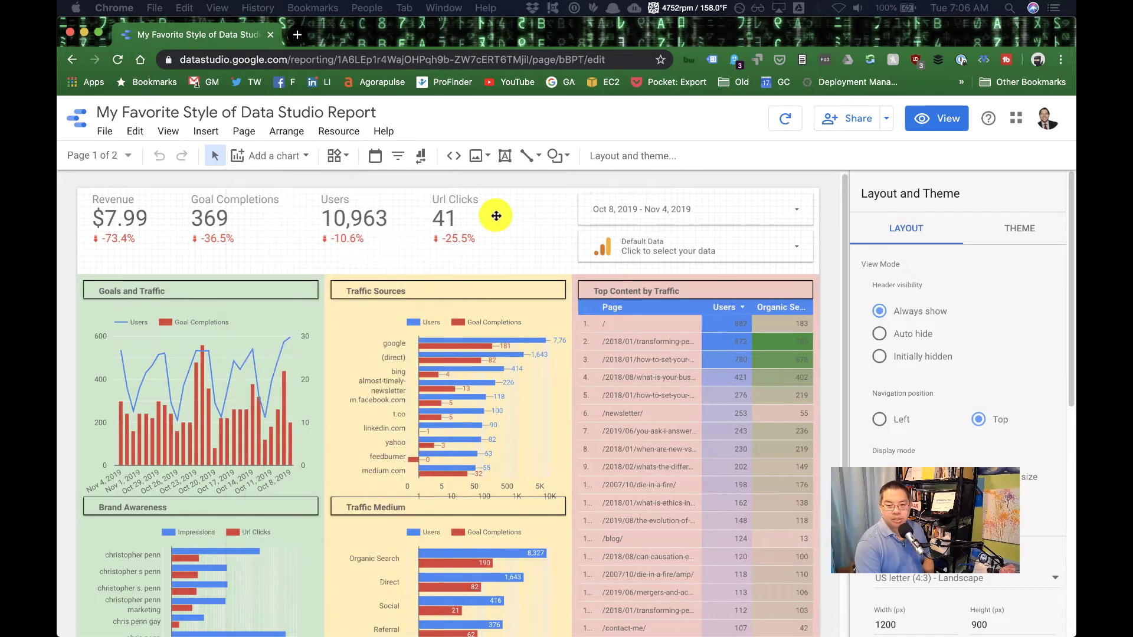
click(338, 156)
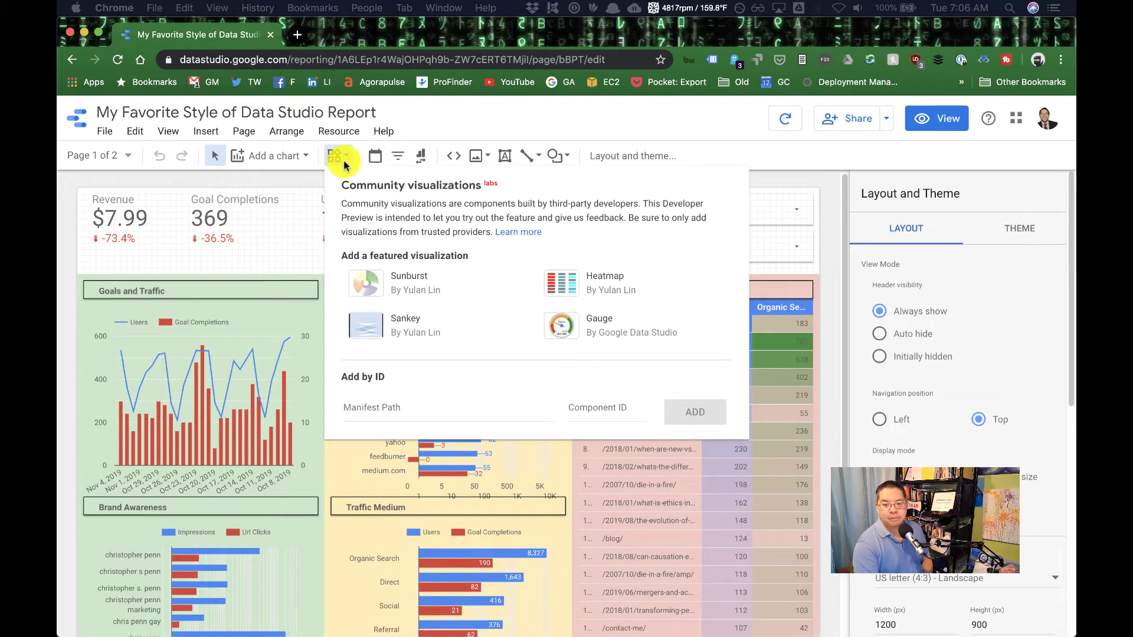
click(281, 181)
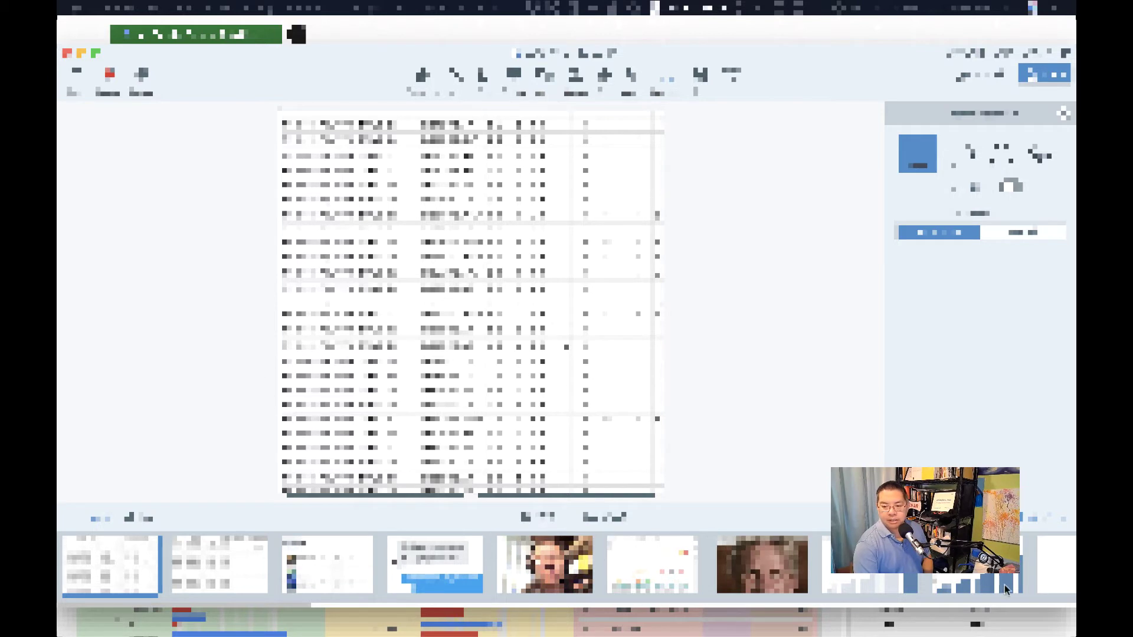
Bring forward the Snagit editor with the forecasting chart and show the Create options
click(900, 581)
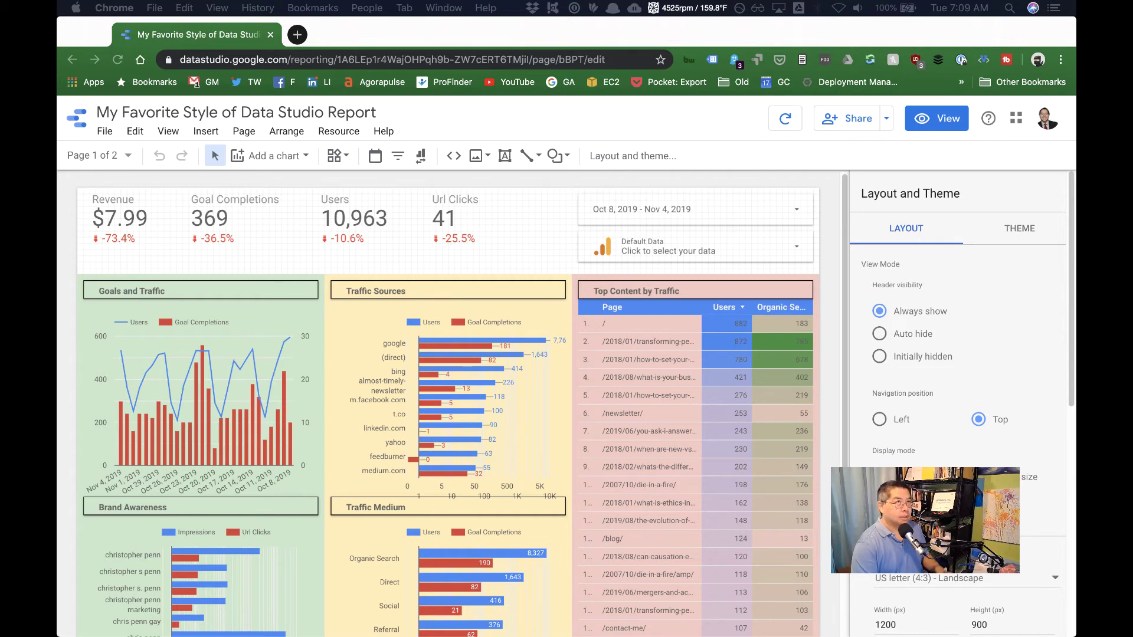
key(super+Tab)
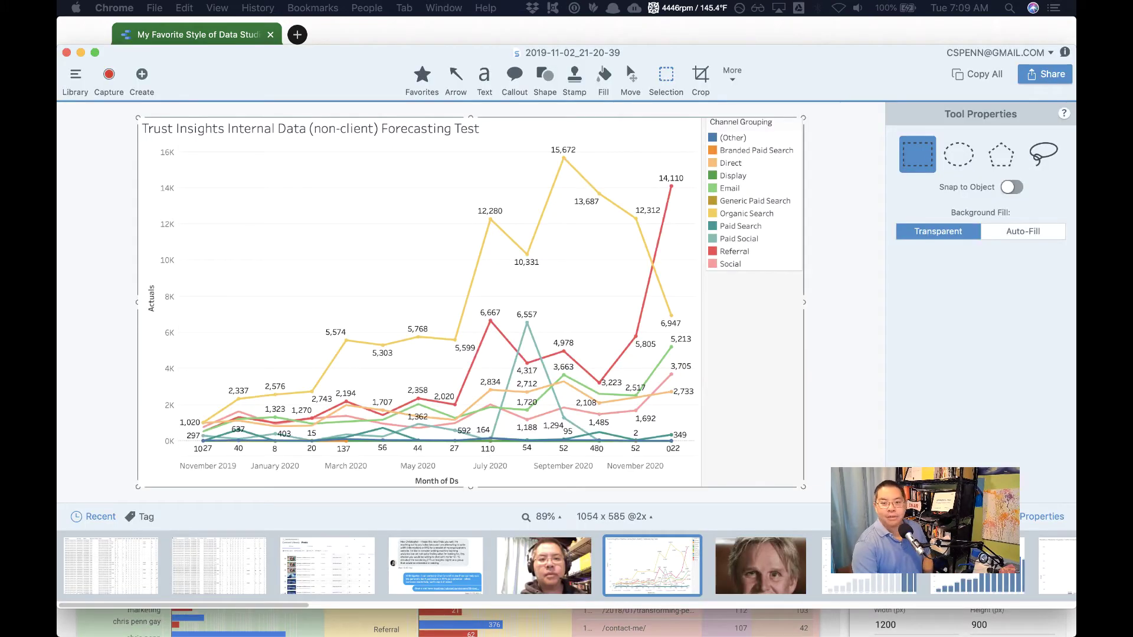
click(142, 74)
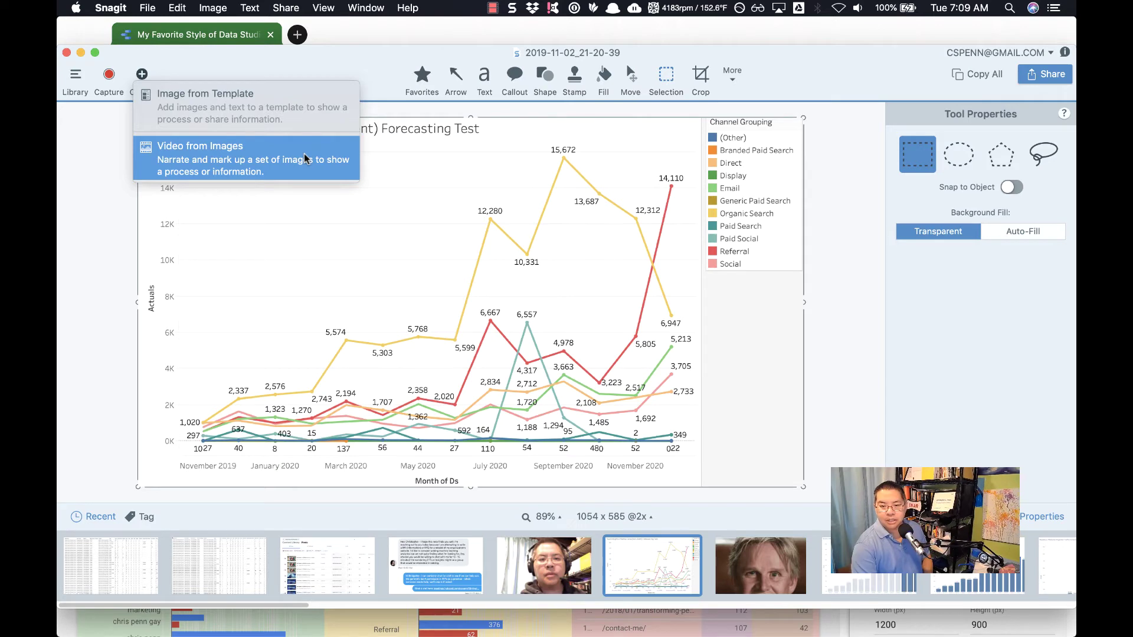
Start a Video from Images recording and draw three red arrows at the 2020 rises and 14,110 peak
click(305, 158)
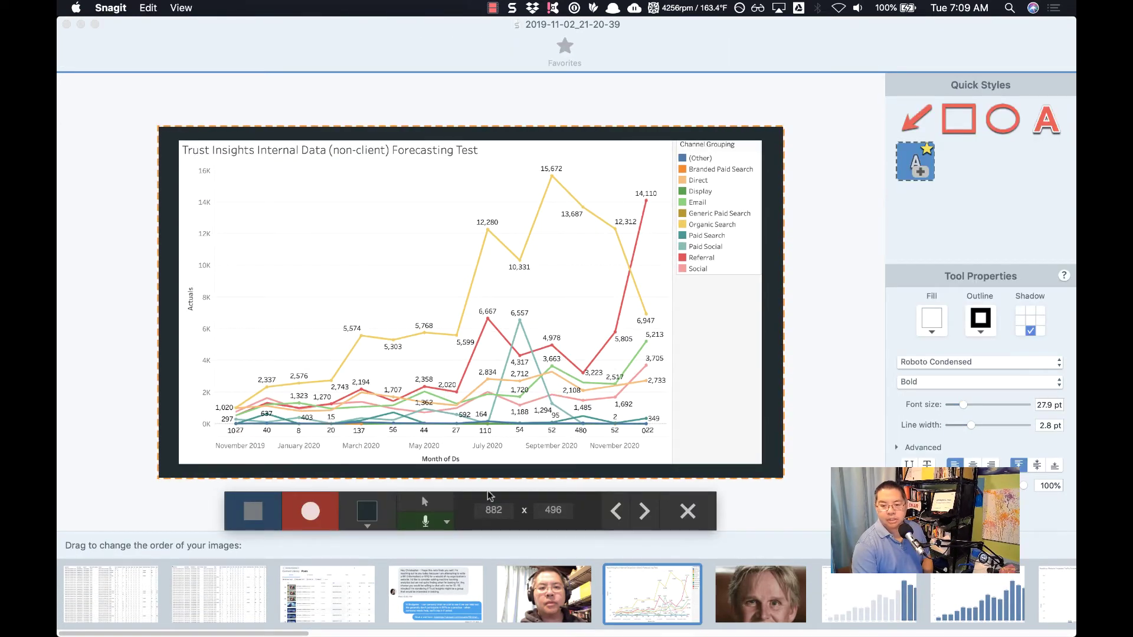
click(309, 511)
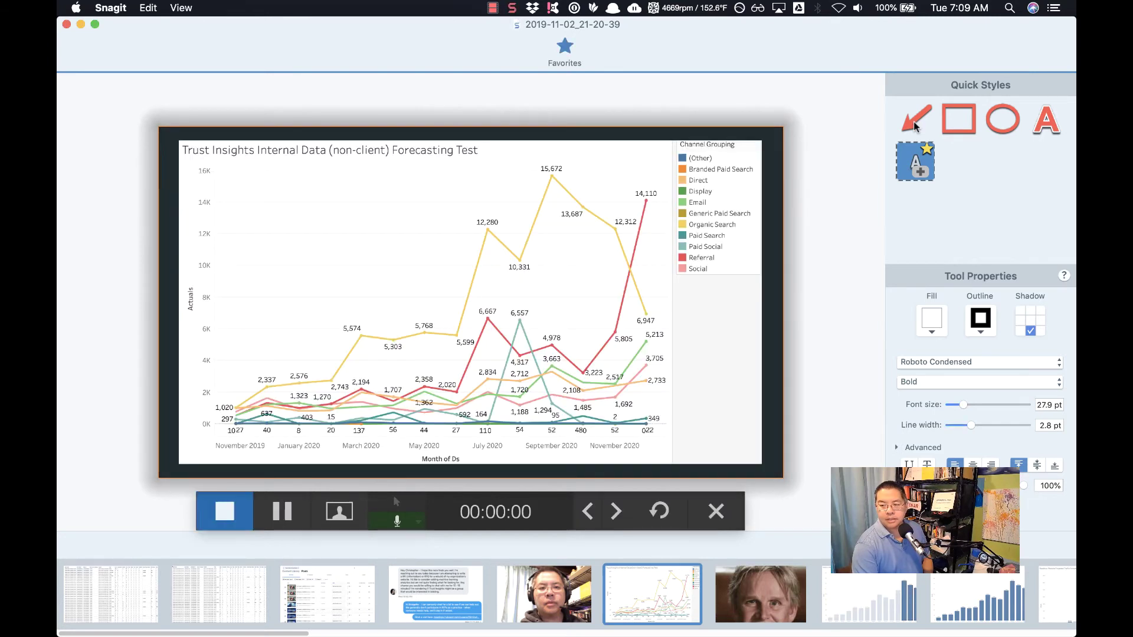
click(915, 125)
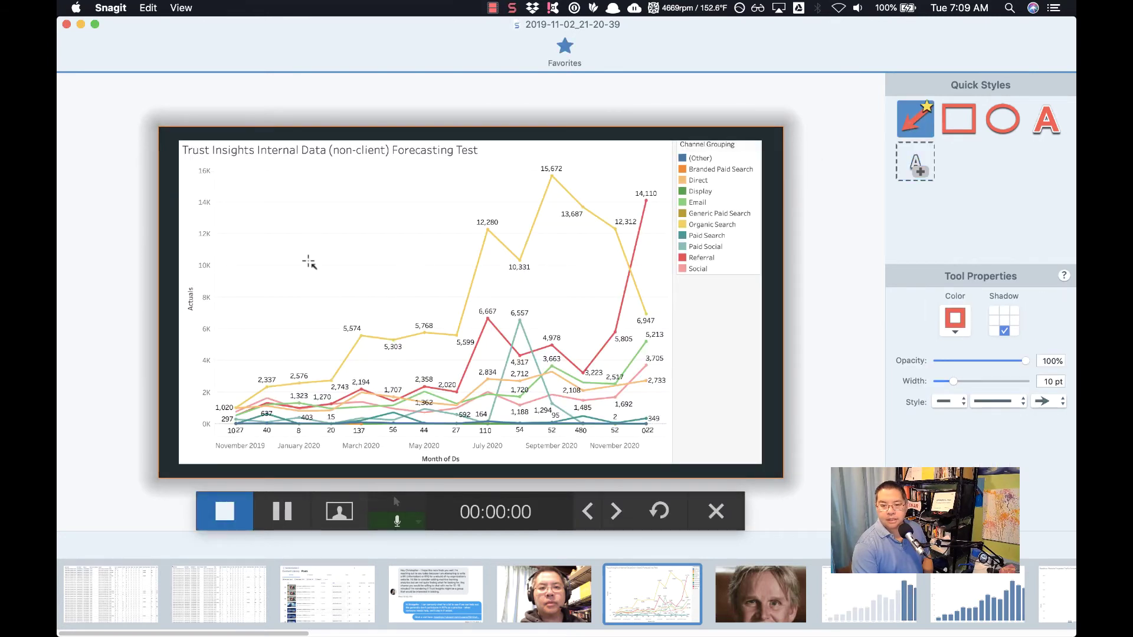
drag(314, 252, 431, 311)
drag(533, 276, 596, 309)
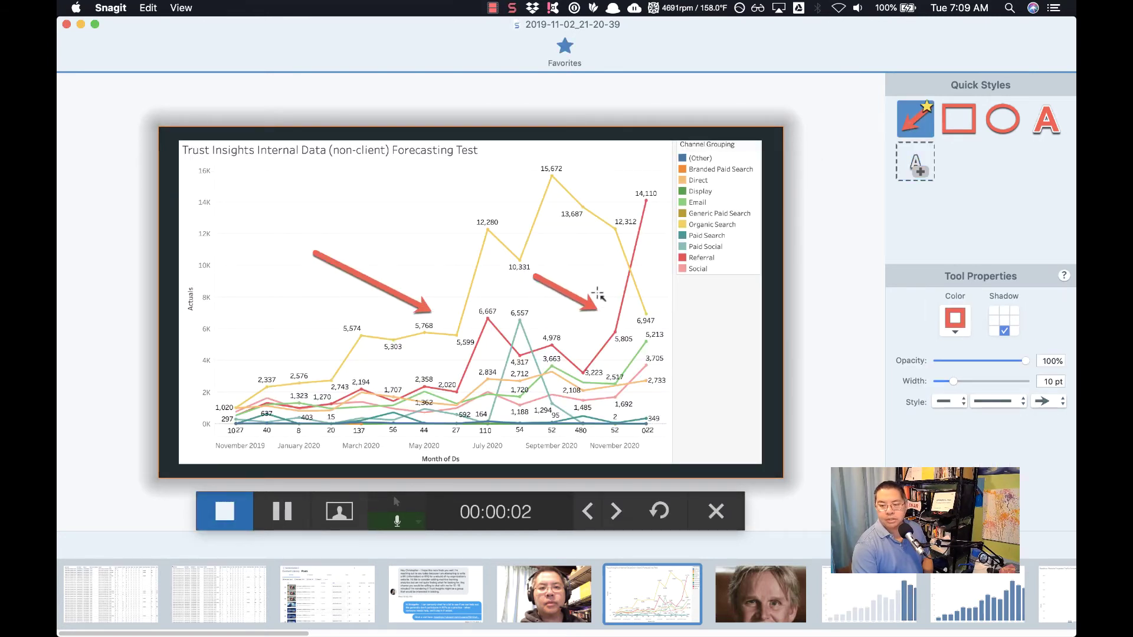
drag(593, 176, 629, 197)
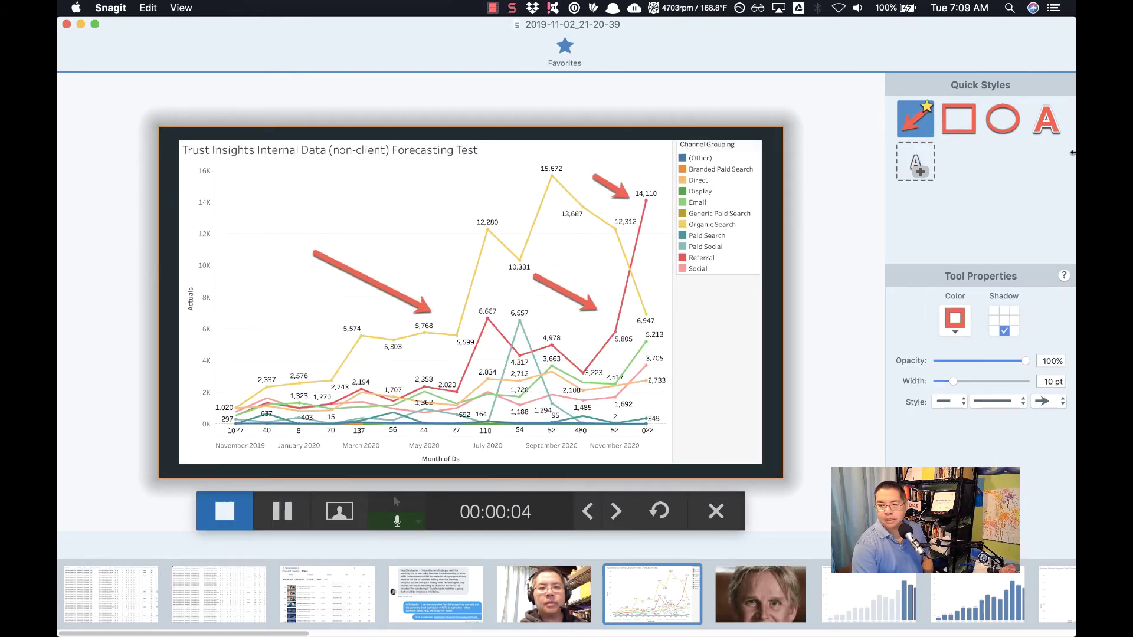
Add a large red 'WOW!' label above the chart lines and stop the recording
click(1047, 120)
drag(380, 185, 517, 218)
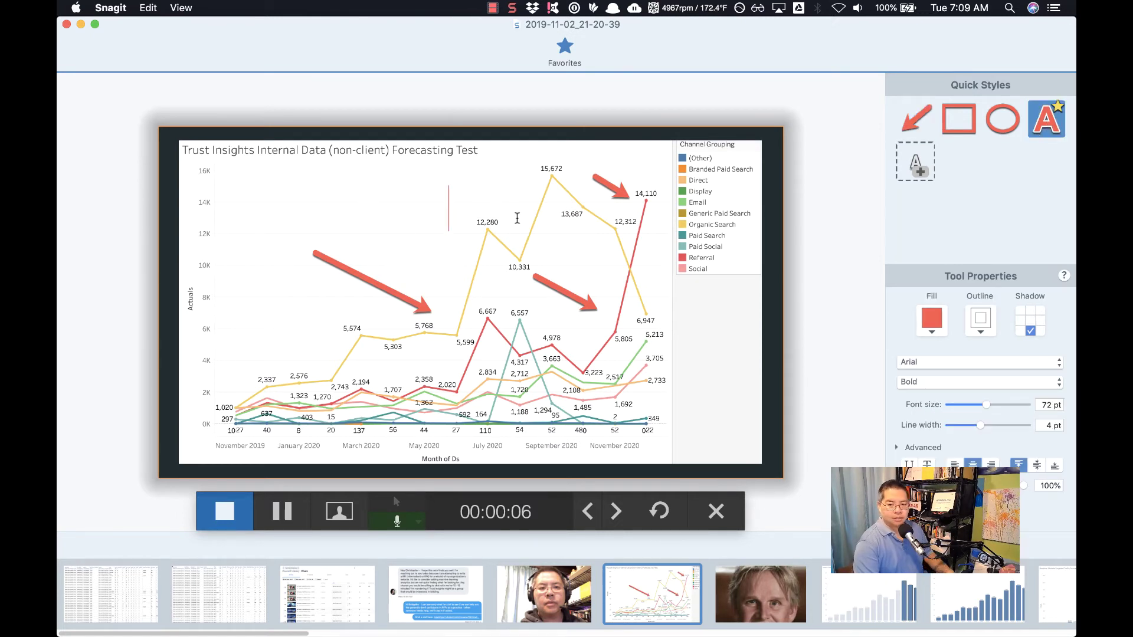
text(WOW!)
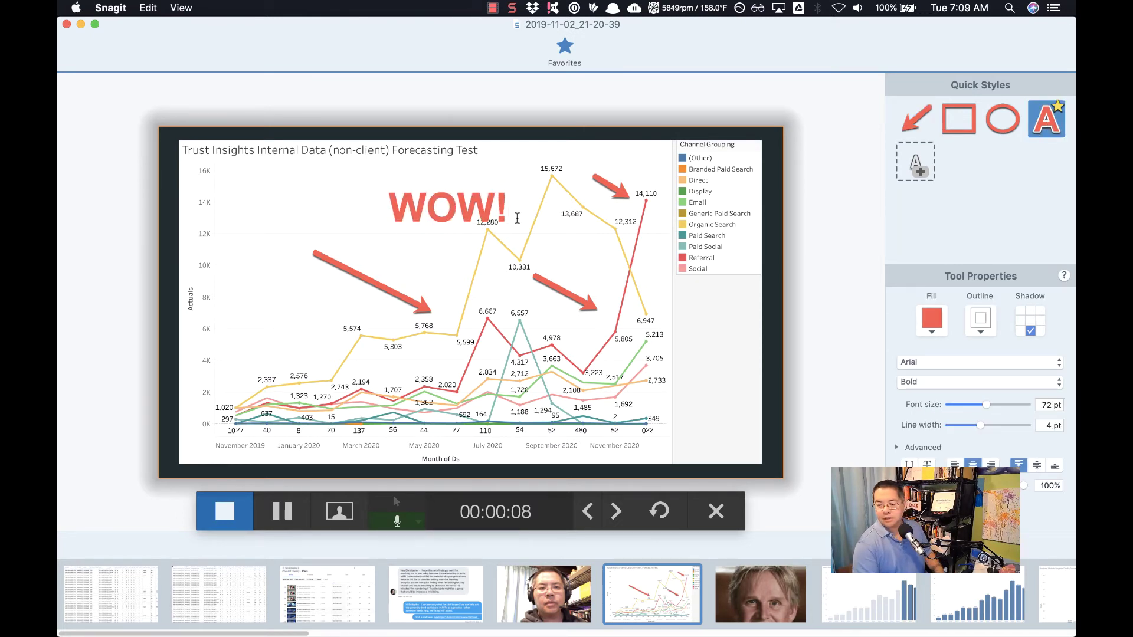
click(216, 521)
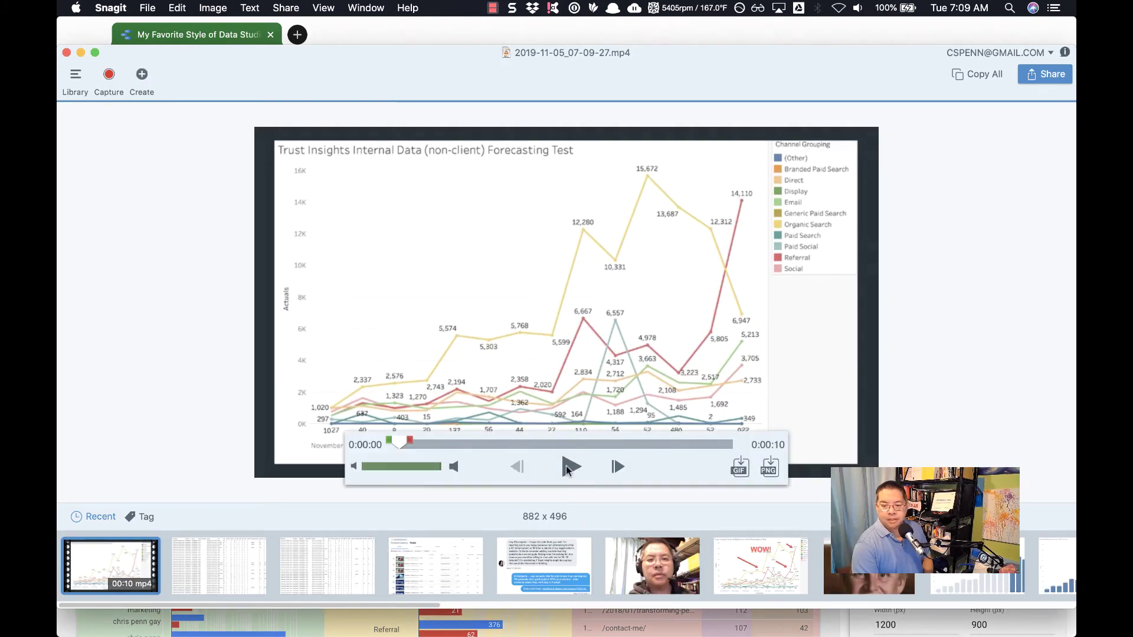
Play back the 10-second recording 2019-11-05_07-09-27.mp4
click(569, 467)
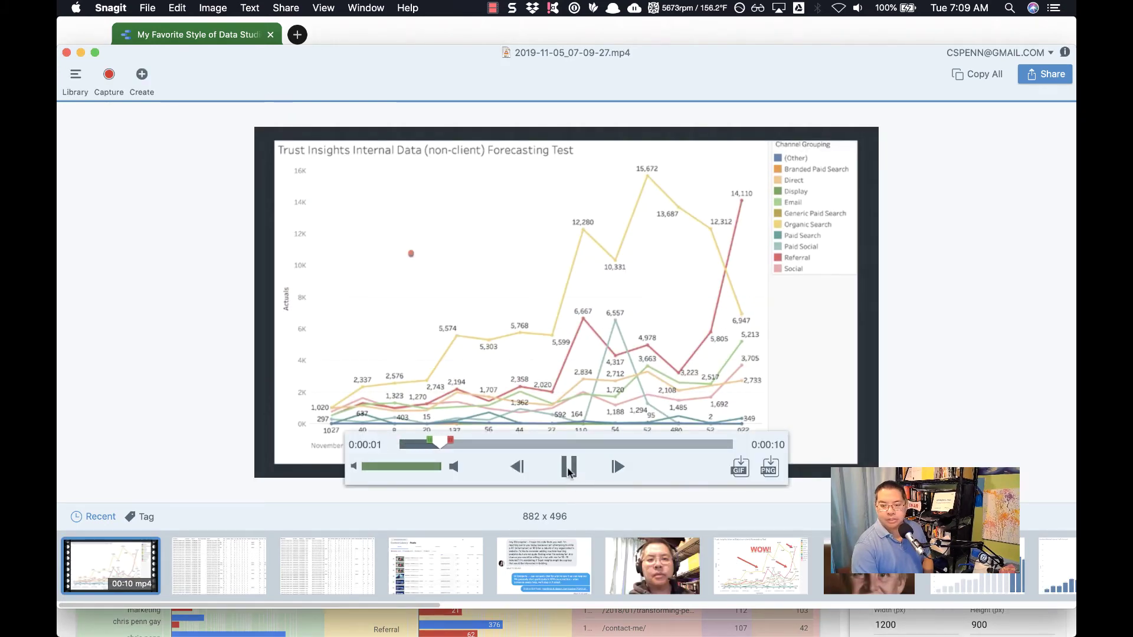